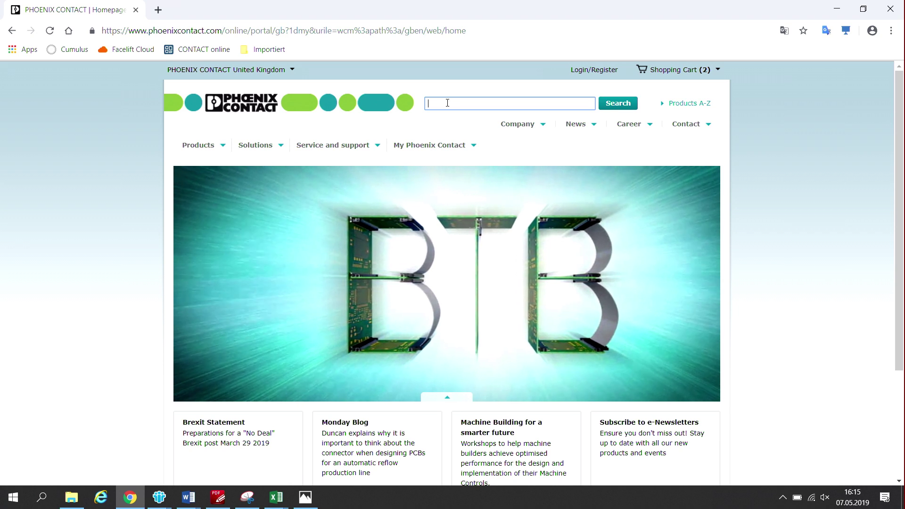
{"action": "type", "text": "204"}
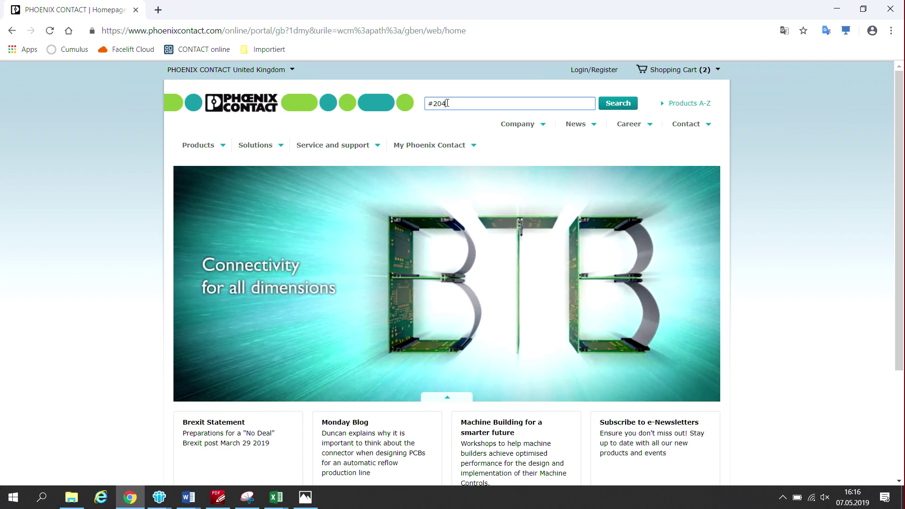
{"action": "type", "text": "3"}
- Run the web code search and pick horizontal NS 35 DIN rail mounting
{"action": "key", "text": "Return"}
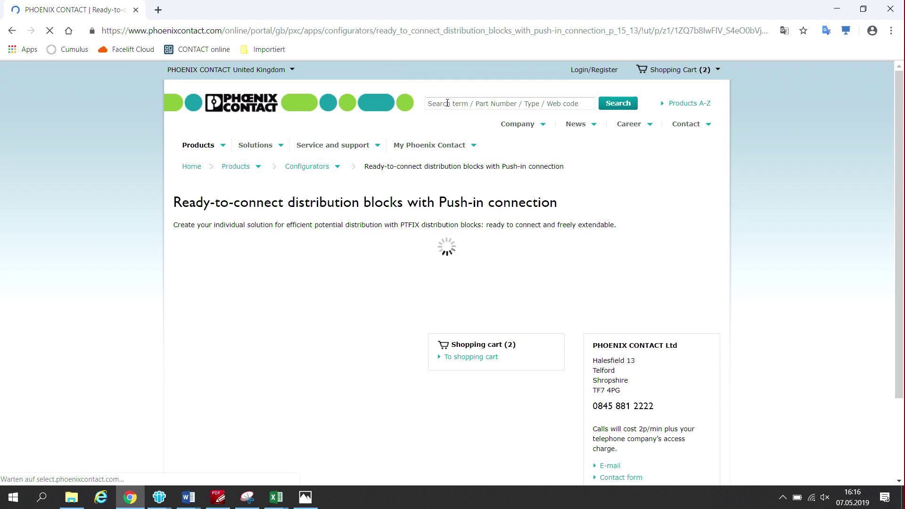
{"action": "scroll", "coordinate": [903, 290], "scroll_direction": "down", "scroll_amount": 1}
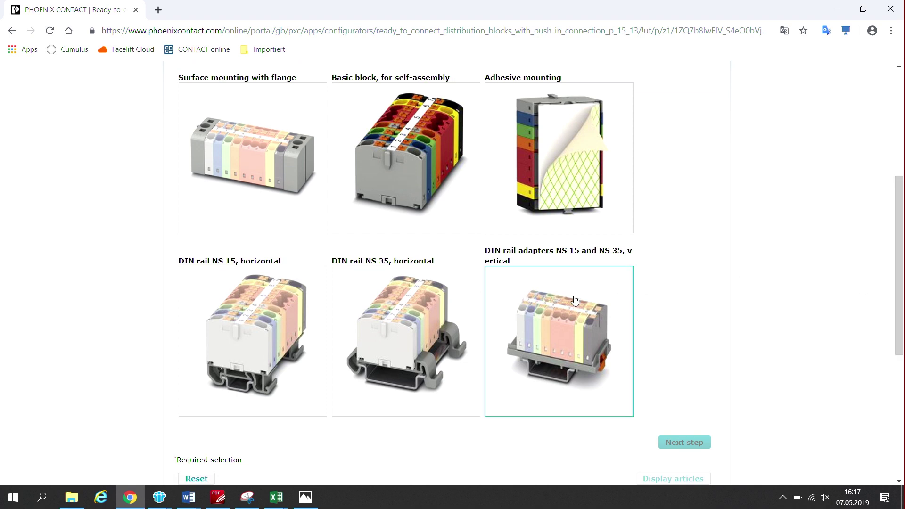
{"action": "left_click", "coordinate": [434, 335]}
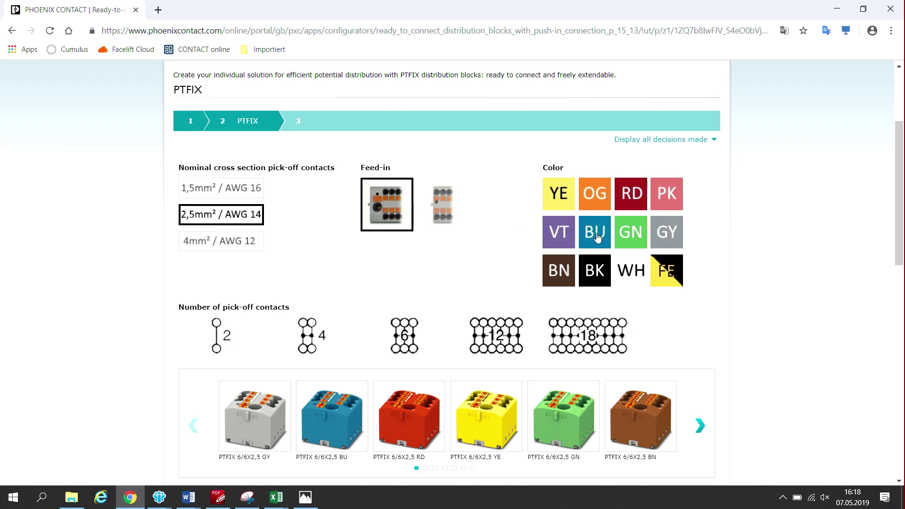
- Filter to blue, place PTFIX 6/12X2,5 BU, then attach a red block and another module
{"action": "left_click", "coordinate": [598, 238]}
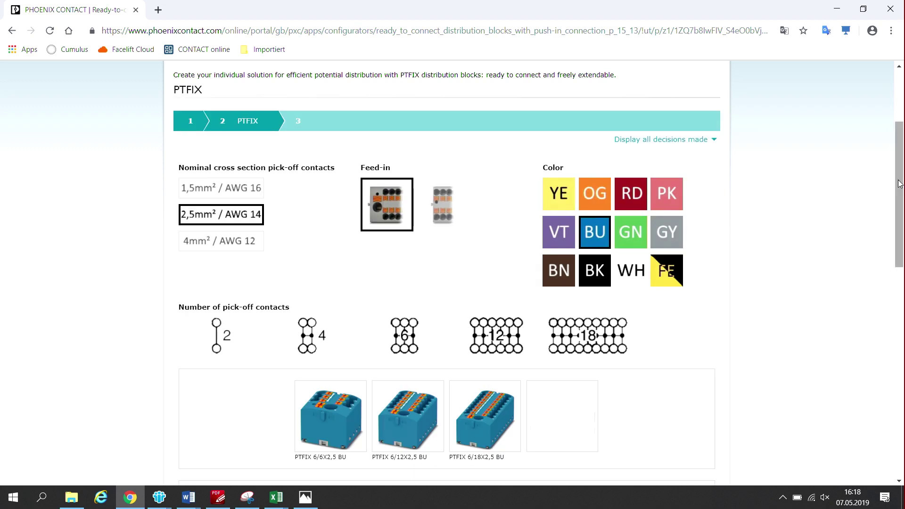
{"action": "left_click_drag", "start_coordinate": [902, 183], "coordinate": [902, 269]}
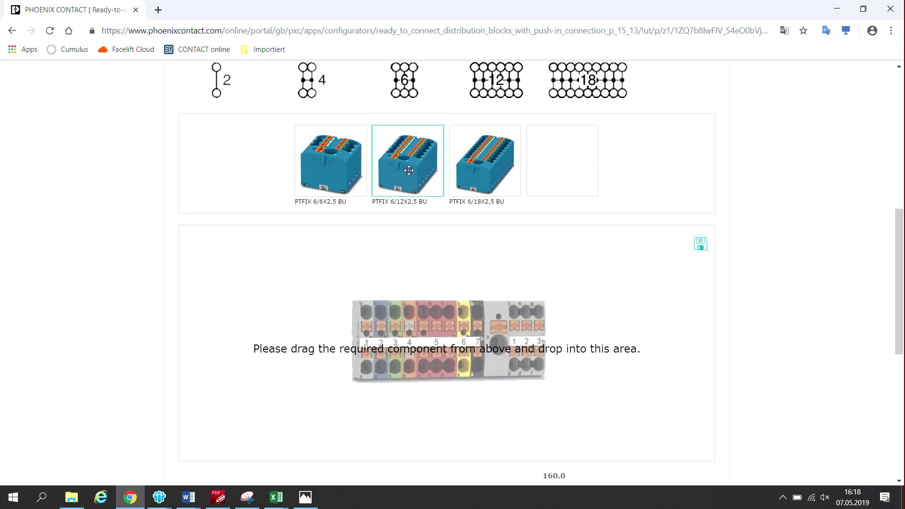
{"action": "left_click_drag", "start_coordinate": [408, 170], "coordinate": [447, 352]}
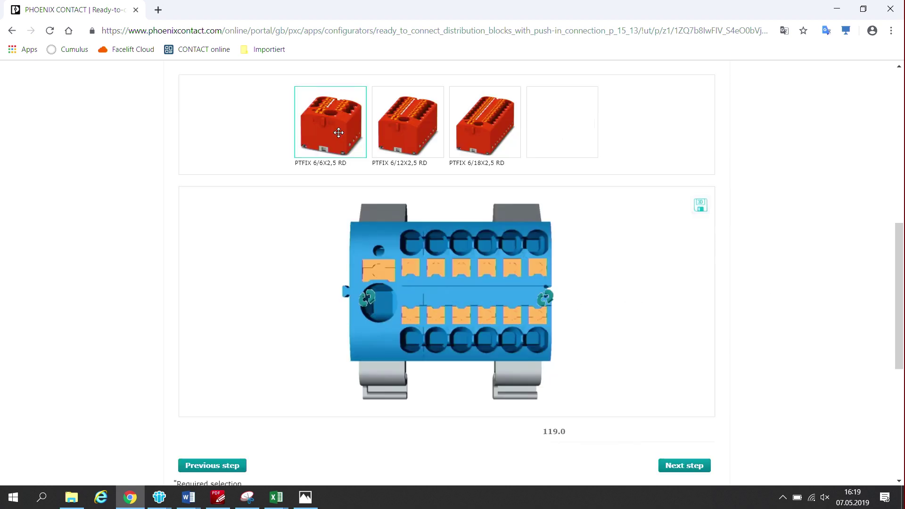
{"action": "left_click_drag", "start_coordinate": [408, 124], "coordinate": [546, 312]}
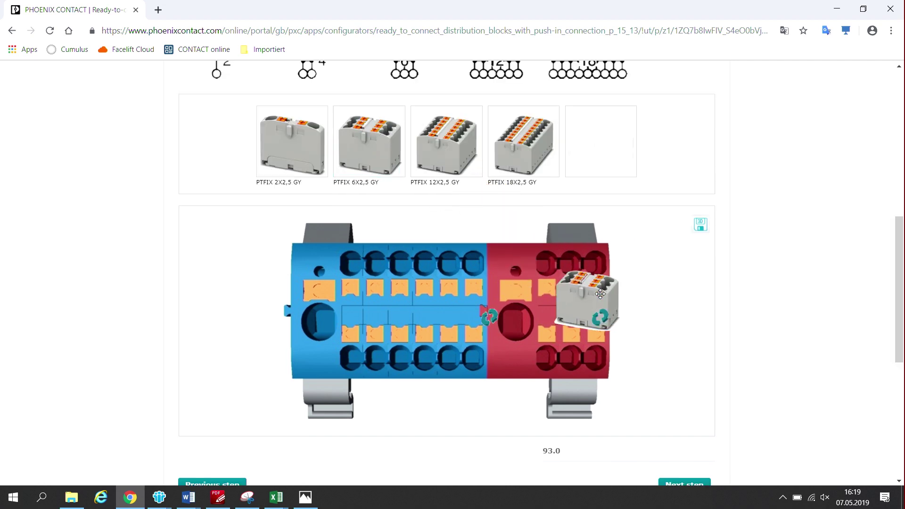
{"action": "left_click_drag", "start_coordinate": [292, 139], "coordinate": [647, 316]}
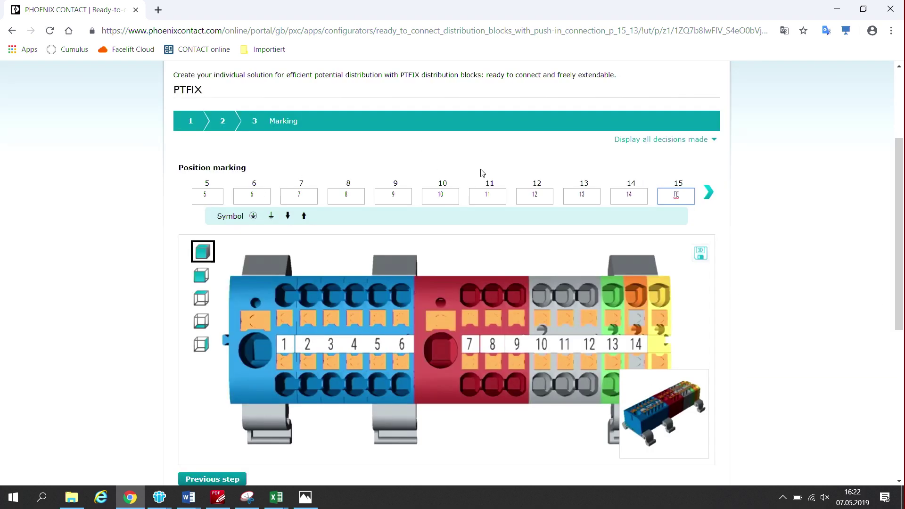
{"action": "left_click_drag", "start_coordinate": [898, 196], "coordinate": [898, 257]}
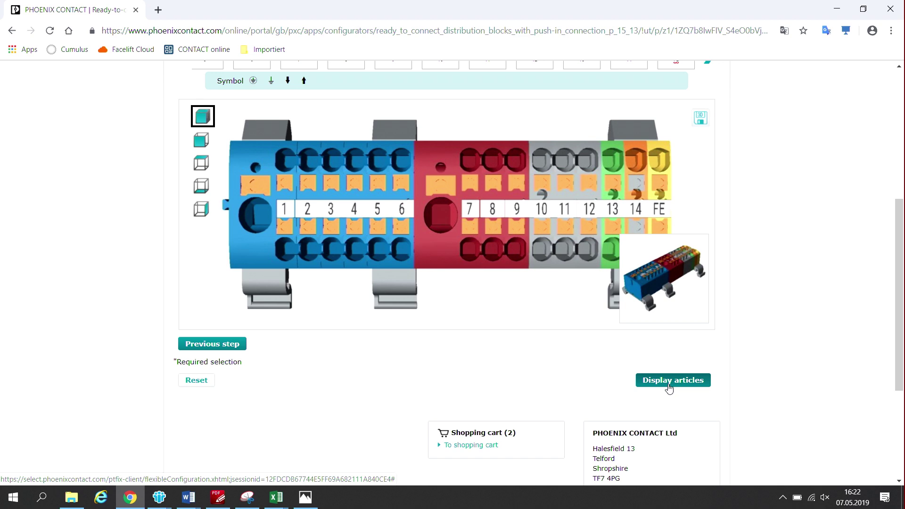
- Generate the article list to show the summary page with Solution ID YRK21
{"action": "left_click", "coordinate": [669, 381]}
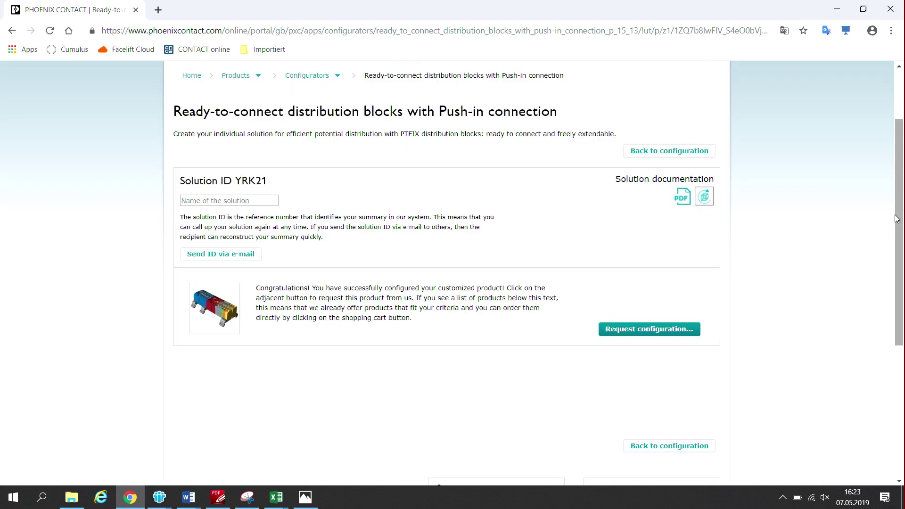